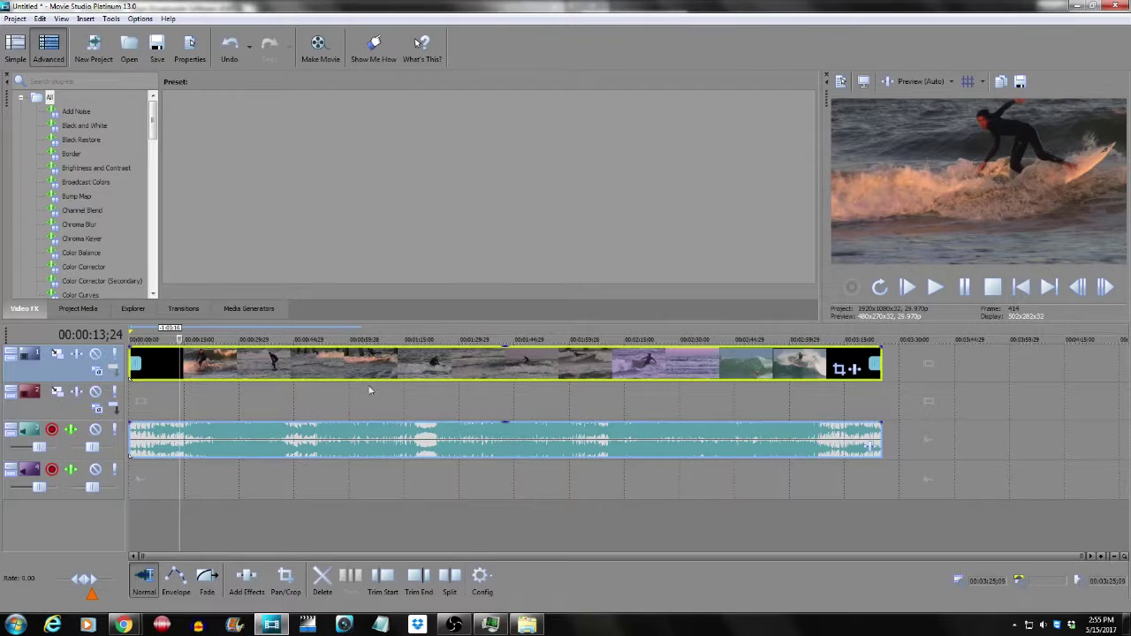
Mute the surfing clip's audio track and move the video event down to the second video track.
click(96, 430)
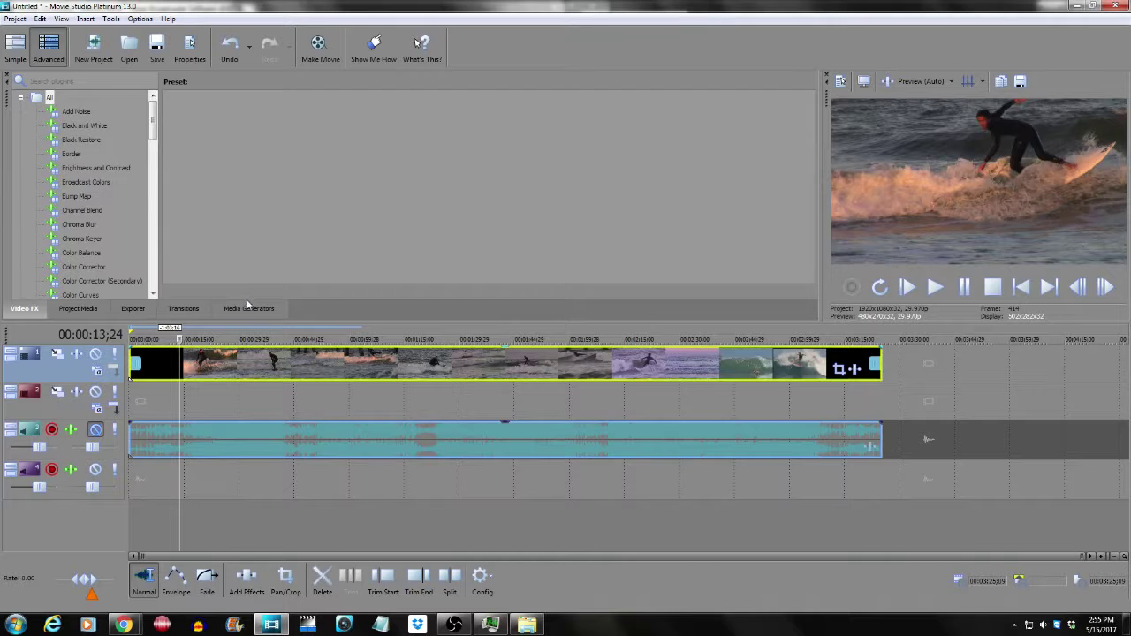
drag(237, 380, 233, 395)
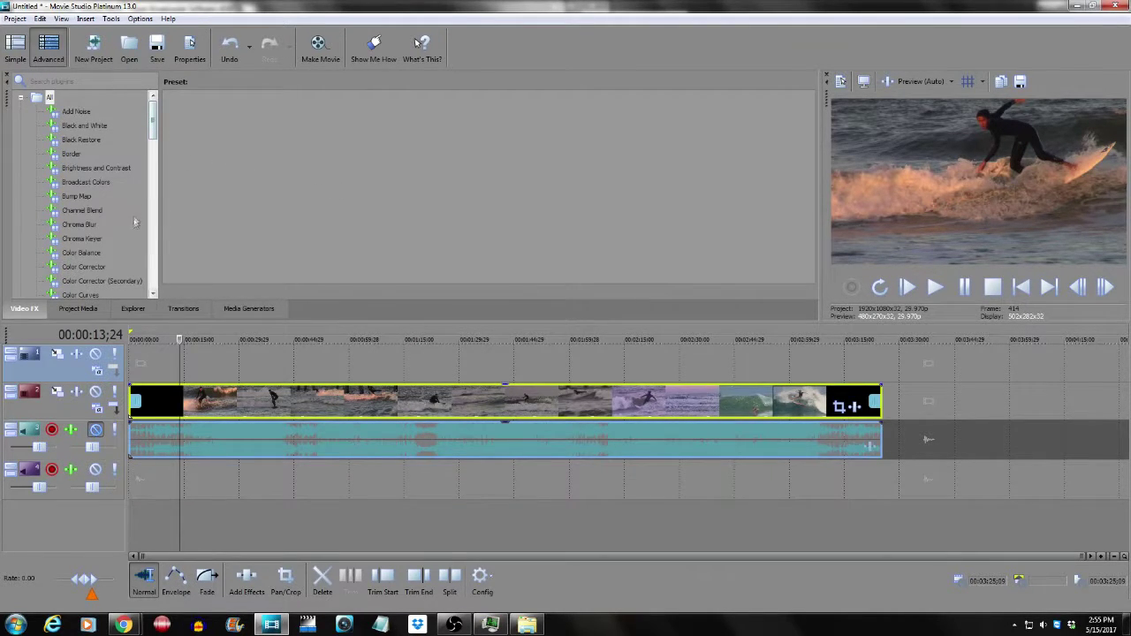
Apply the Brighter preset of the Brightness and Contrast effect to the surfing video event.
scroll(116, 243, down, 10)
scroll(125, 234, up, 10)
click(78, 168)
drag(265, 119, 342, 396)
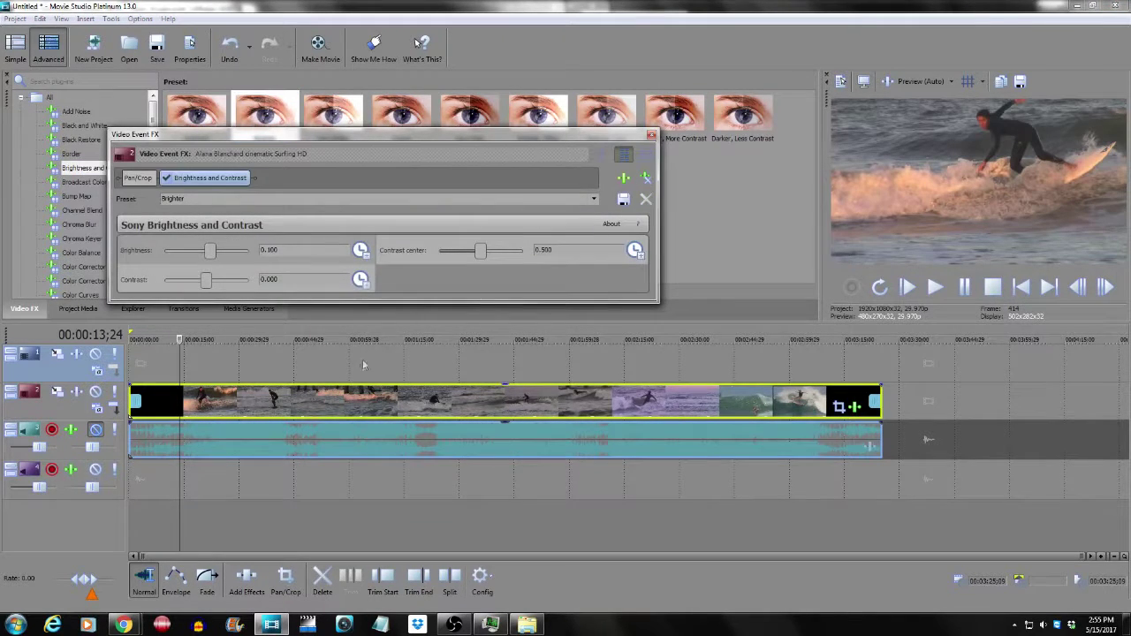
Toggle the Brightness and Contrast effect to compare the picture with and without it, and close the effect settings.
click(165, 180)
click(165, 179)
click(165, 180)
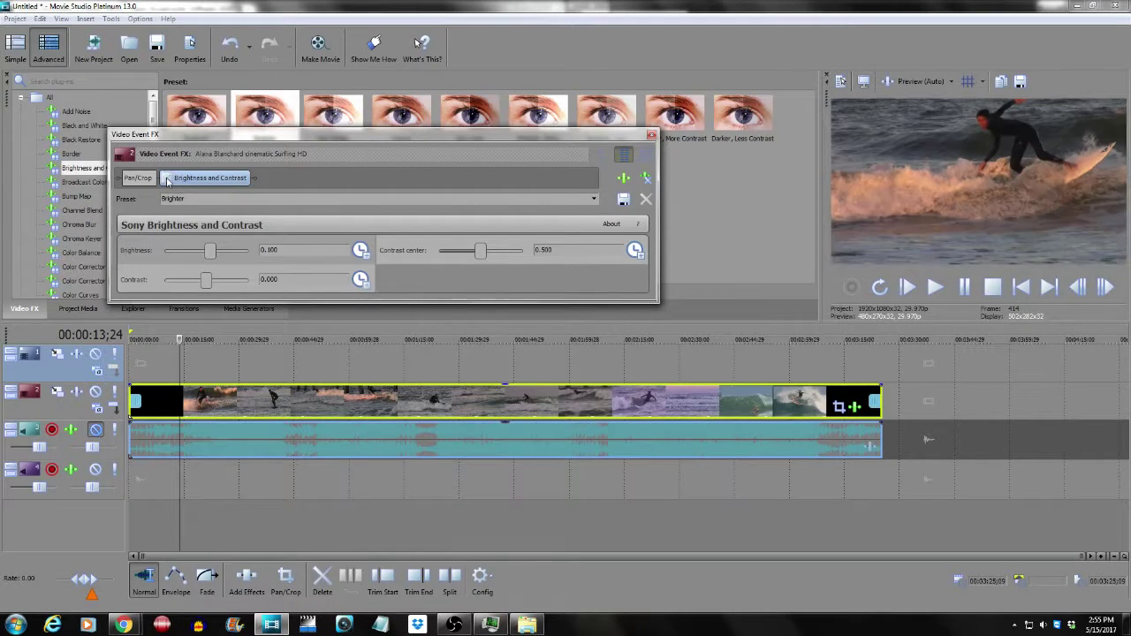
click(652, 136)
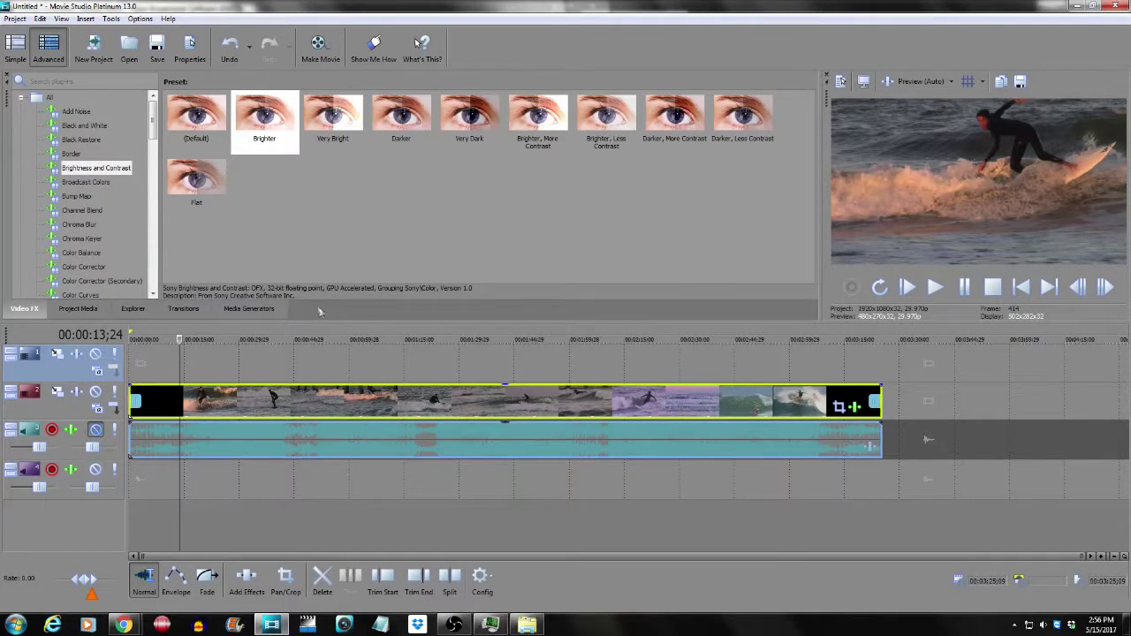
Split the surfing clip at 00:00:43;09.
click(287, 396)
key(s)
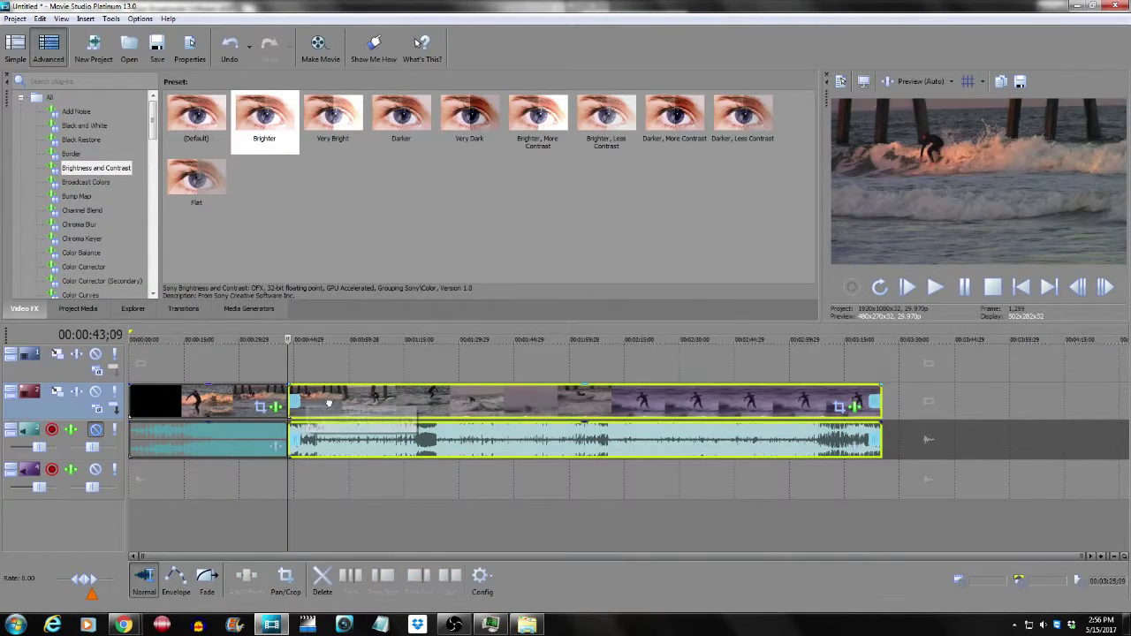
Try moving the second part of the split clip along the track, and undo the moves.
drag(328, 404, 882, 406)
right_click(890, 409)
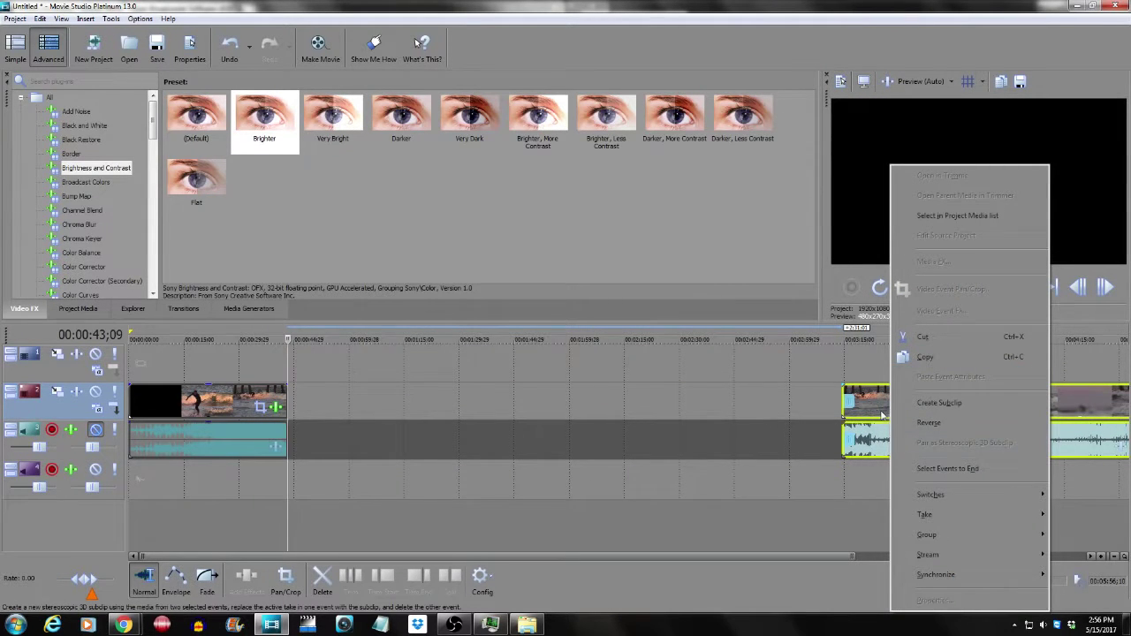
click(875, 408)
drag(966, 409, 679, 404)
key(ctrl+z)
key(ctrl+z)
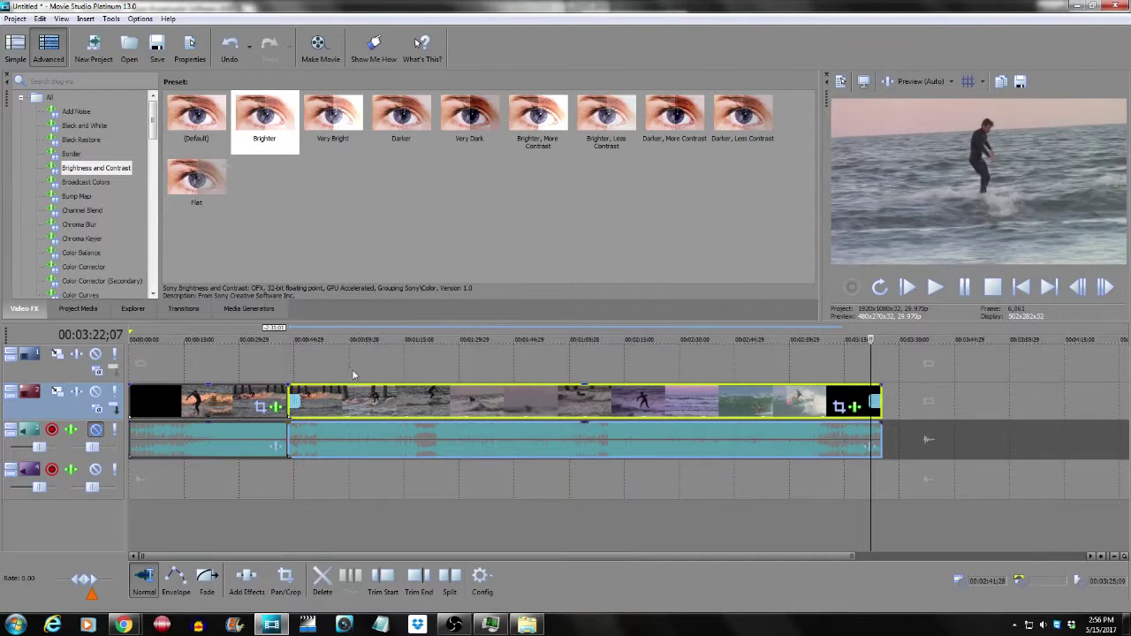
Play the project from 00:00:46;10 to preview the second part of the clip, and pause playback.
click(301, 393)
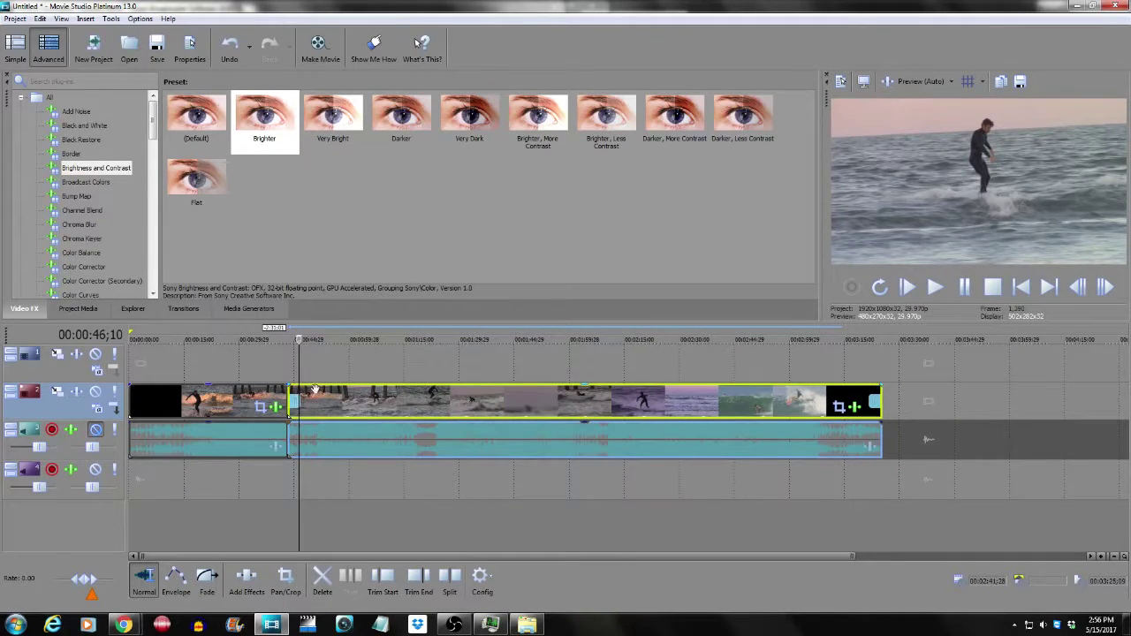
click(935, 289)
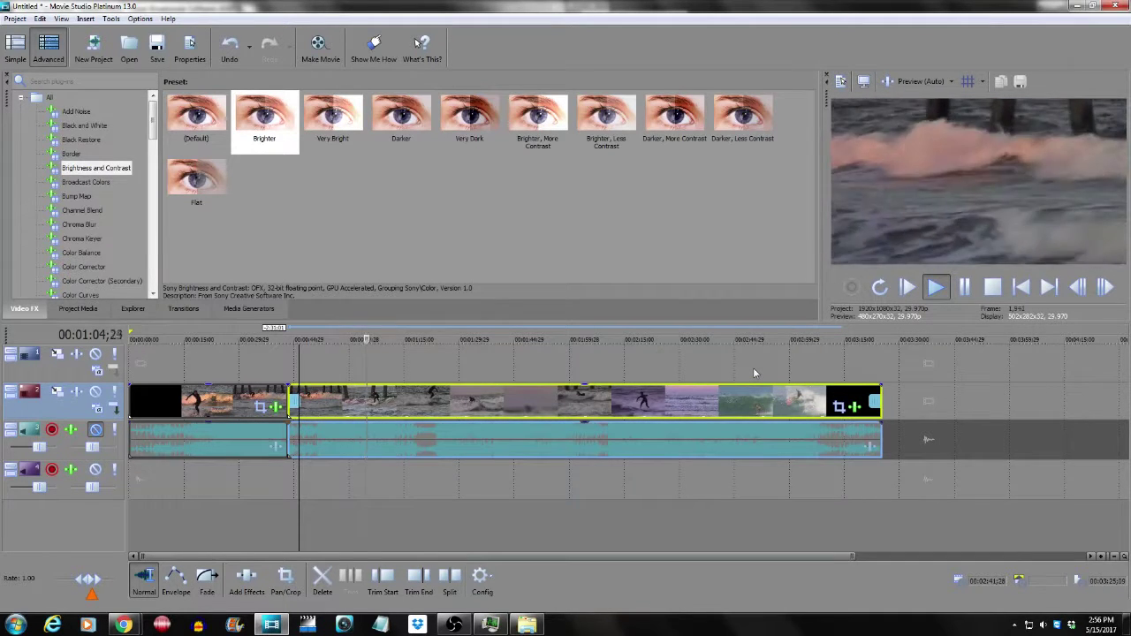
click(966, 287)
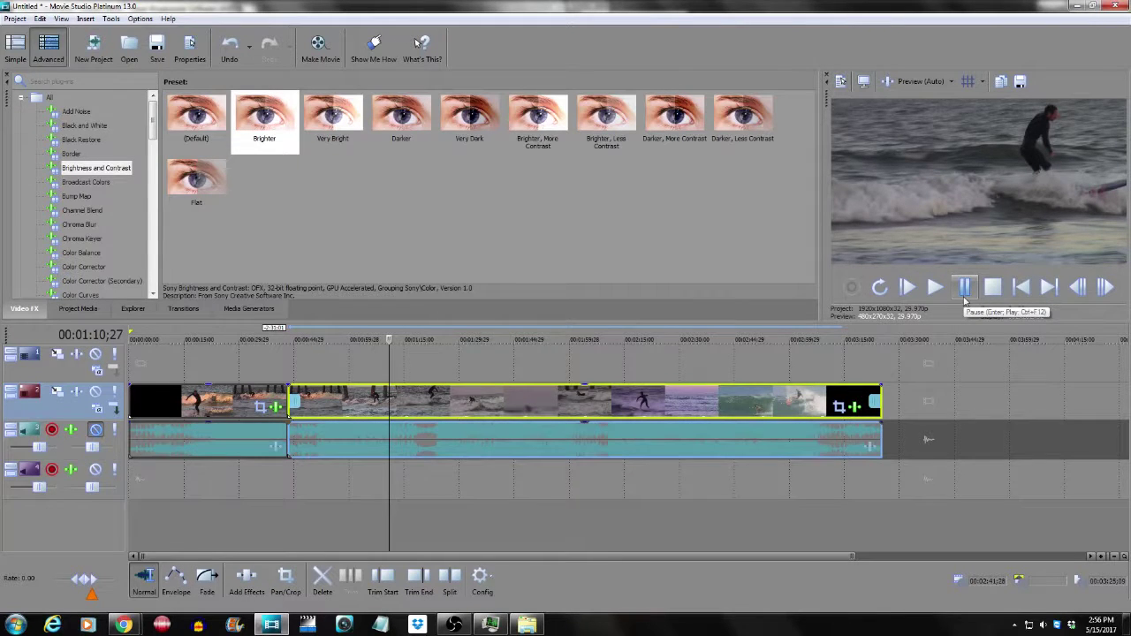
Set up a movie render to the hard drive with advanced options, choose the Sony AVC/MVC format, and try to start it.
click(335, 60)
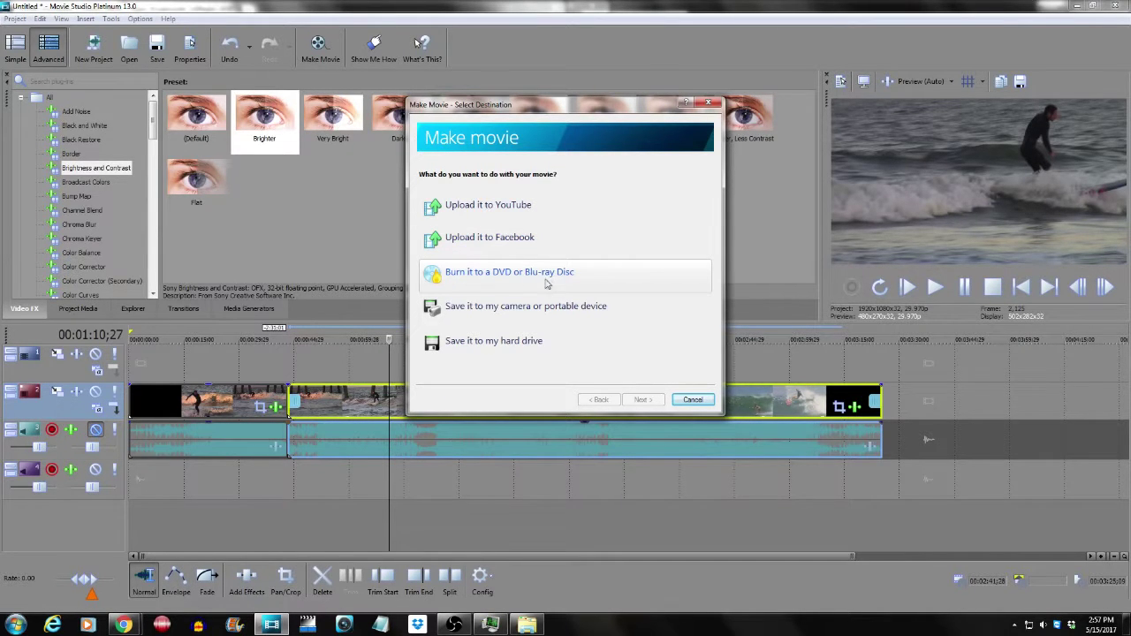
click(540, 353)
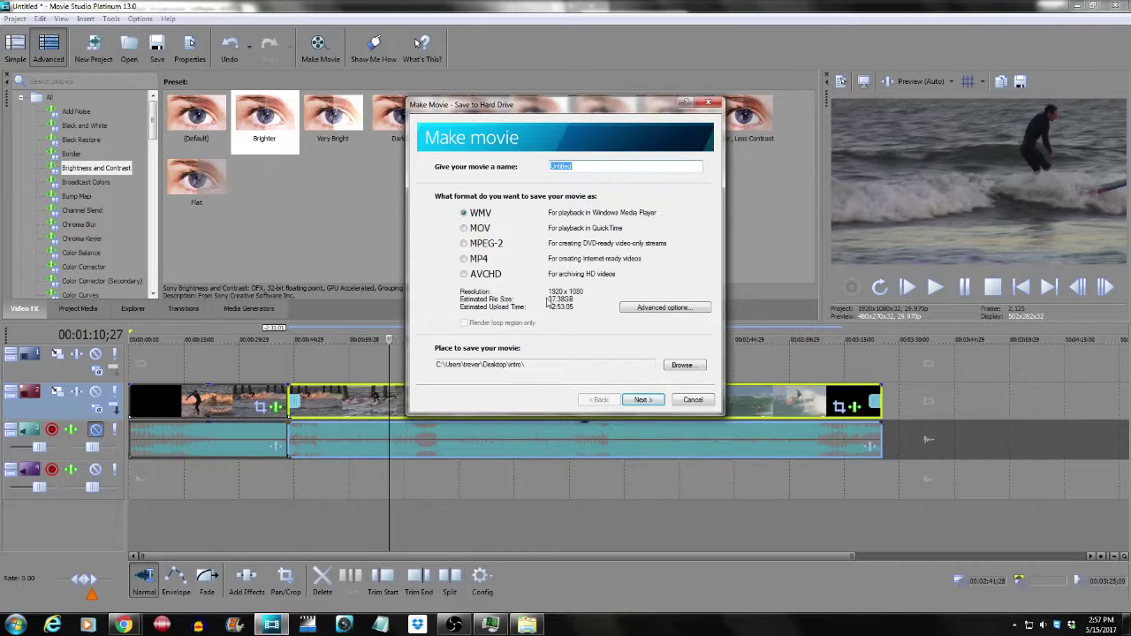
click(637, 307)
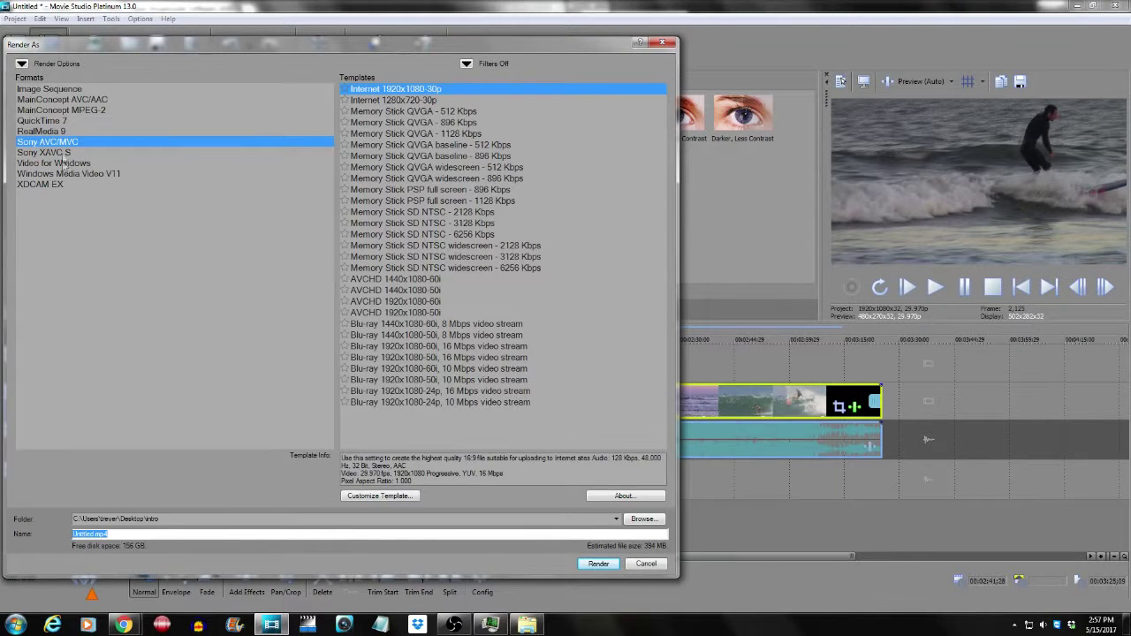
click(71, 112)
click(75, 100)
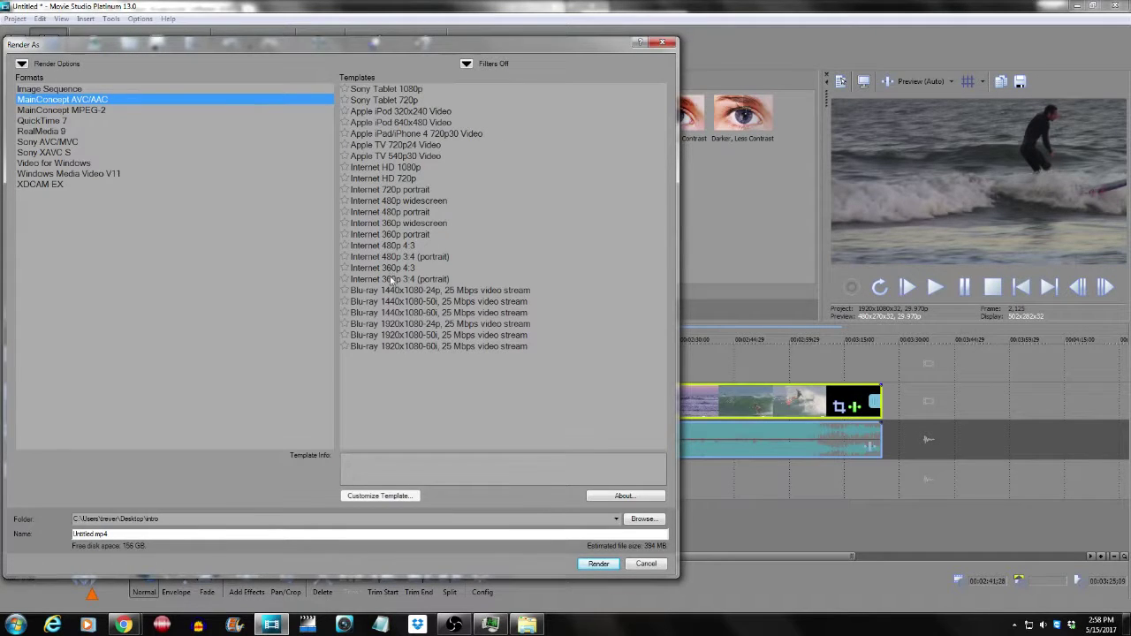
click(76, 143)
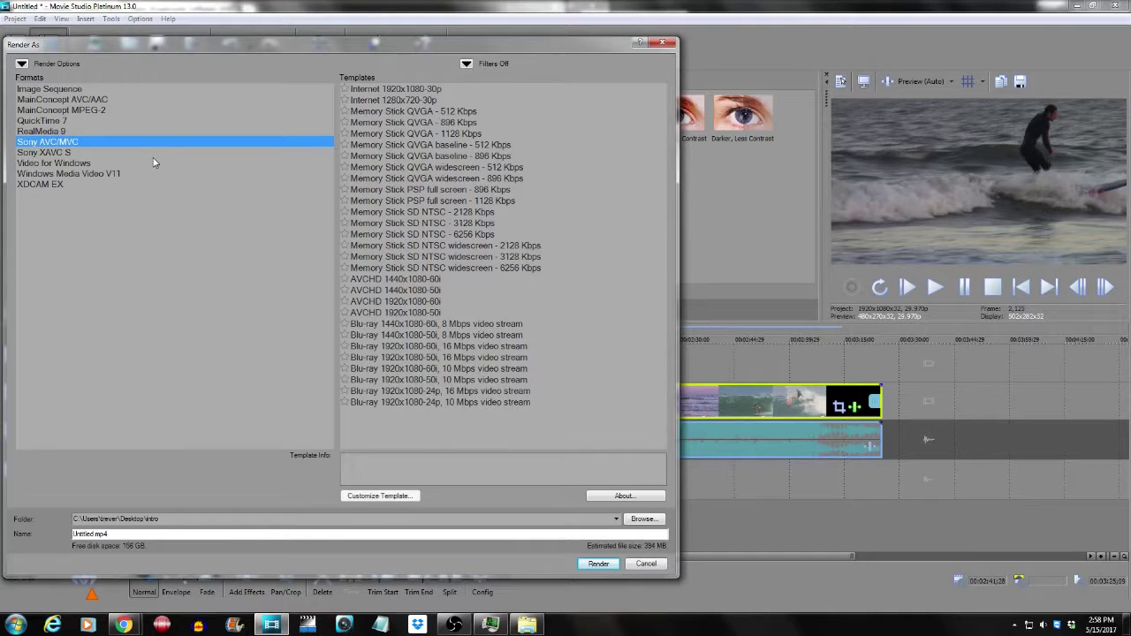
click(589, 566)
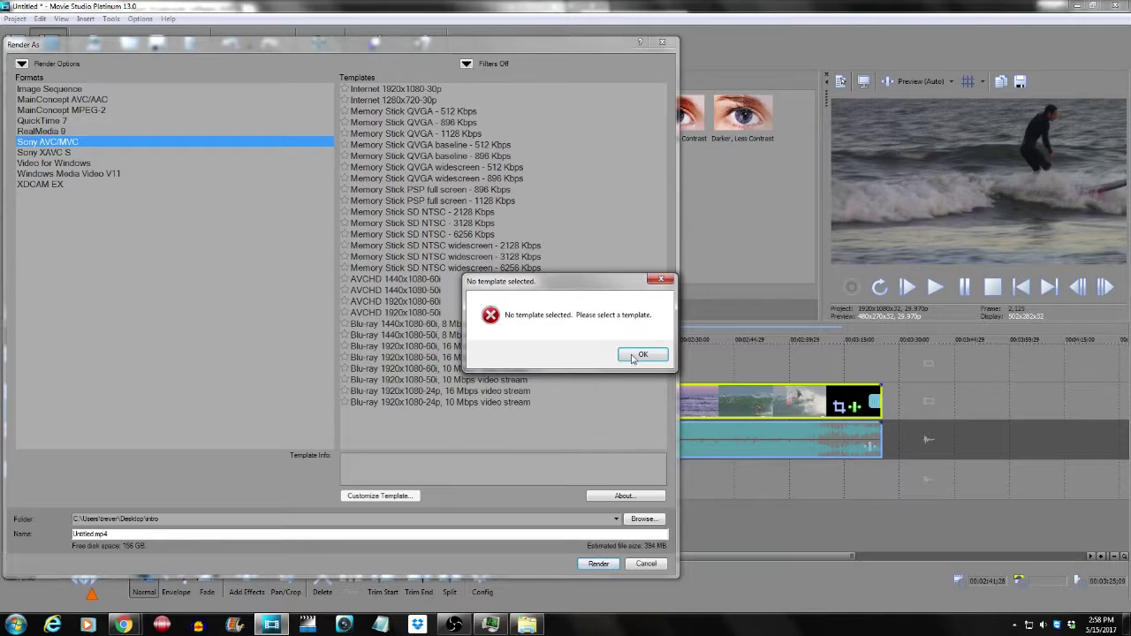
key(Return)
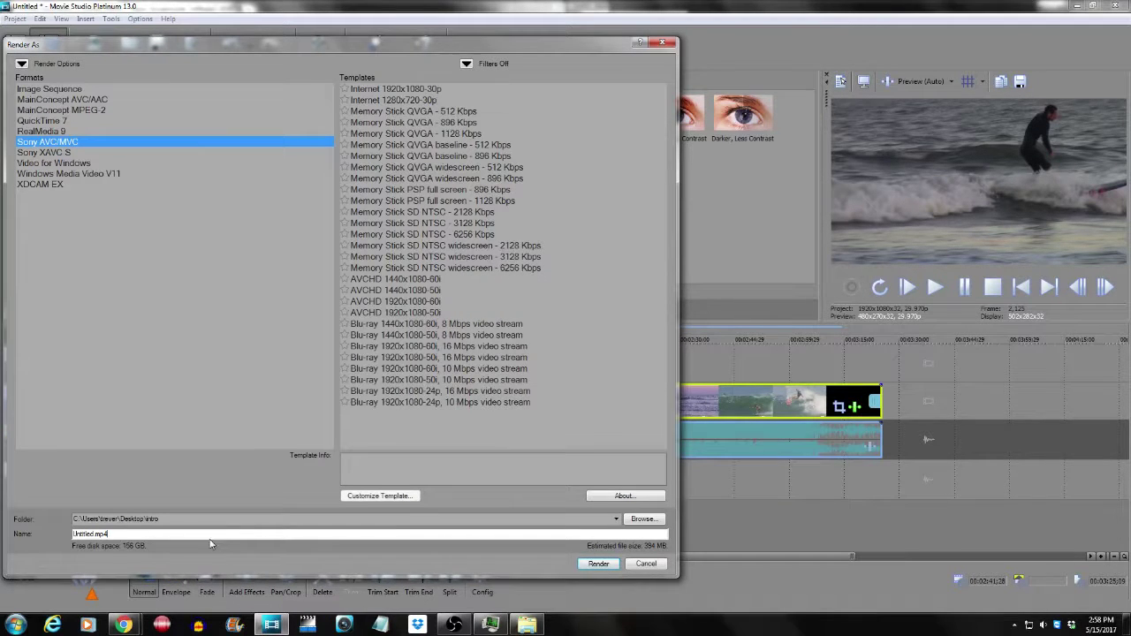
Name the render output file haha and try to start rendering.
key(BackSpace)
key(BackSpace)
key(BackSpace)
key(BackSpace)
key(BackSpace)
key(BackSpace)
key(BackSpace)
key(BackSpace)
key(BackSpace)
key(BackSpace)
key(BackSpace)
text(haha)
key(Return)
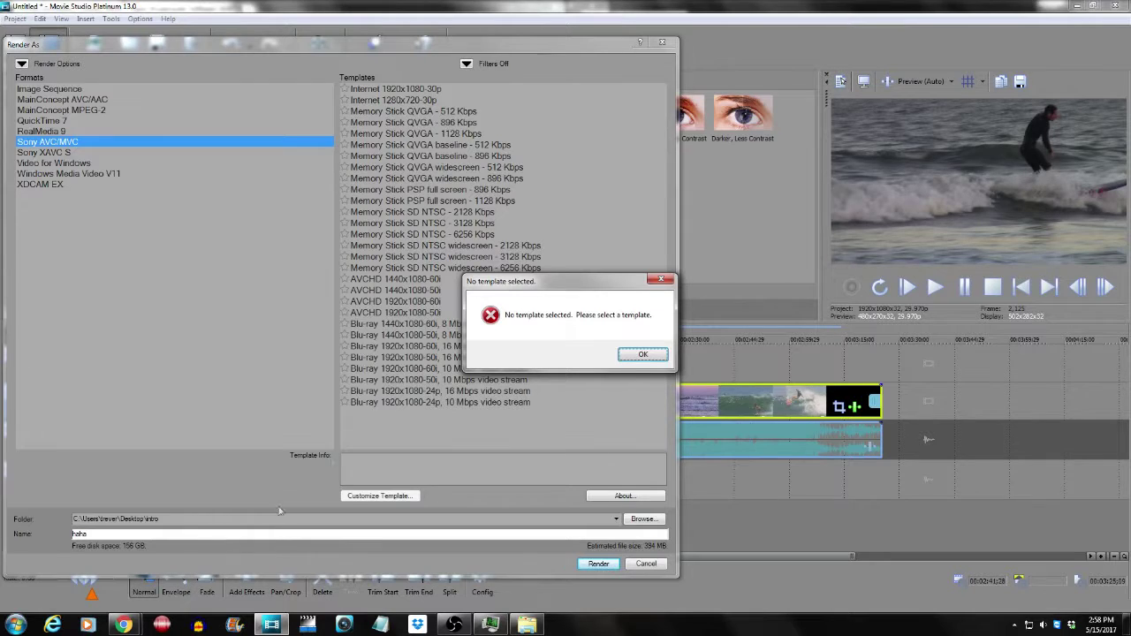
click(643, 354)
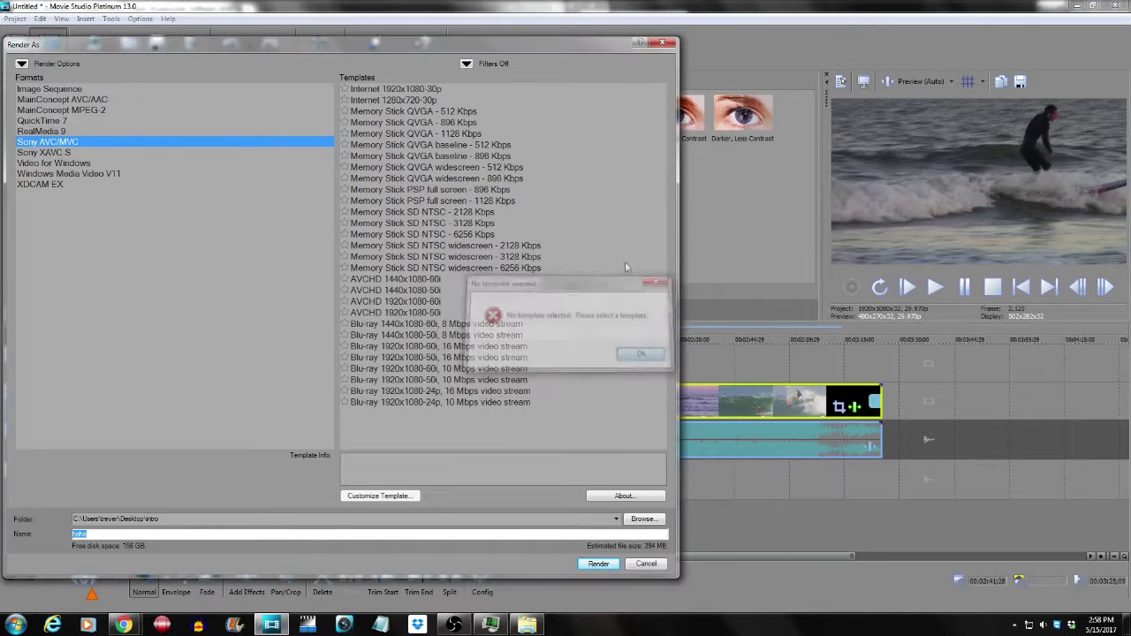
Render the haha file with the Internet 1920x1080-30p template, and cancel the render.
click(419, 90)
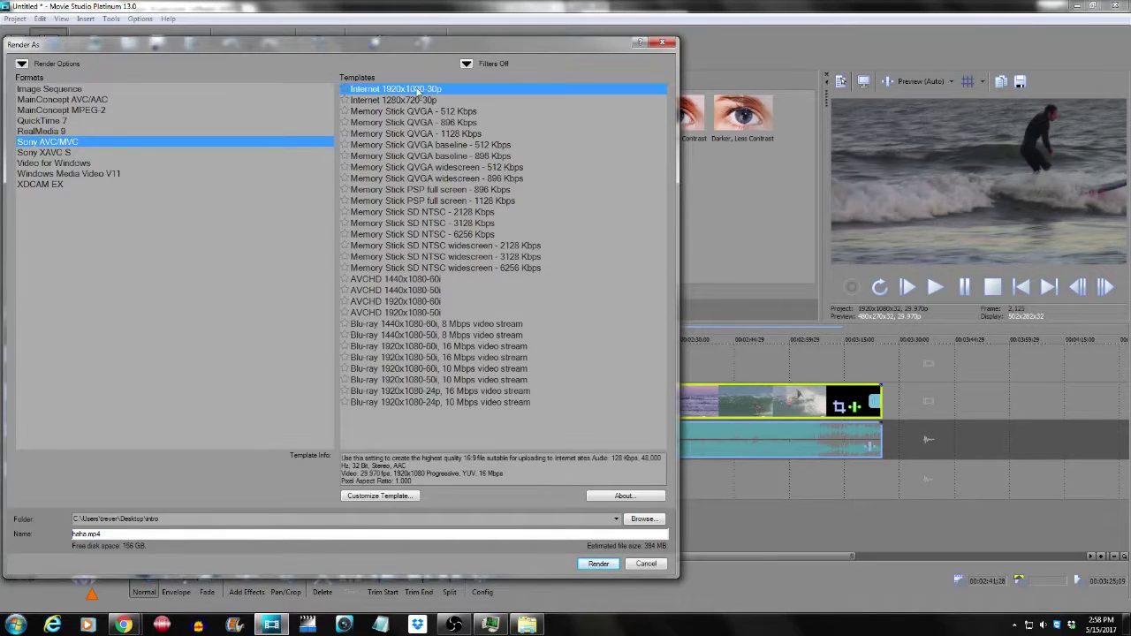
click(594, 565)
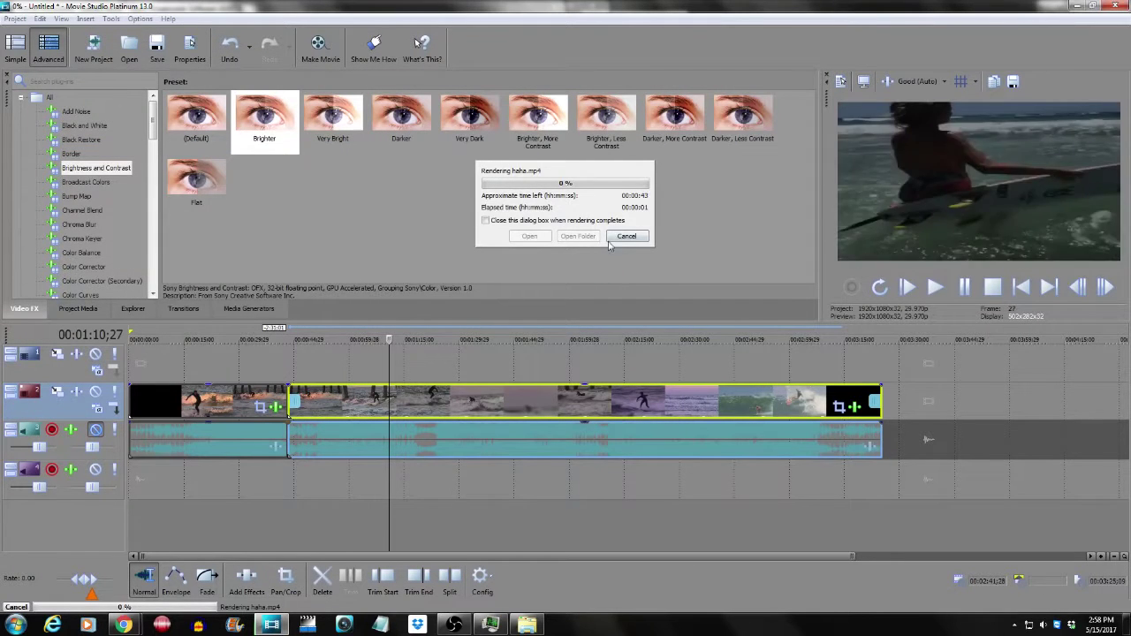
click(624, 237)
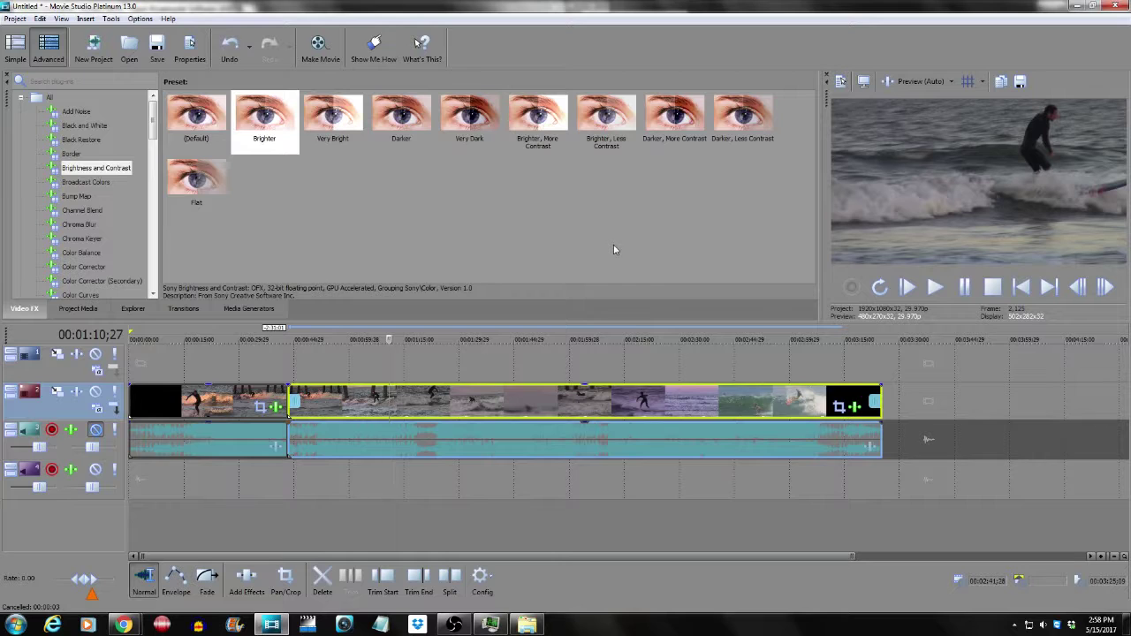
Add a default Titles & Text event on the upper video track at 00:01:10;27 and enlarge its text to a scale of about 2.284.
click(244, 308)
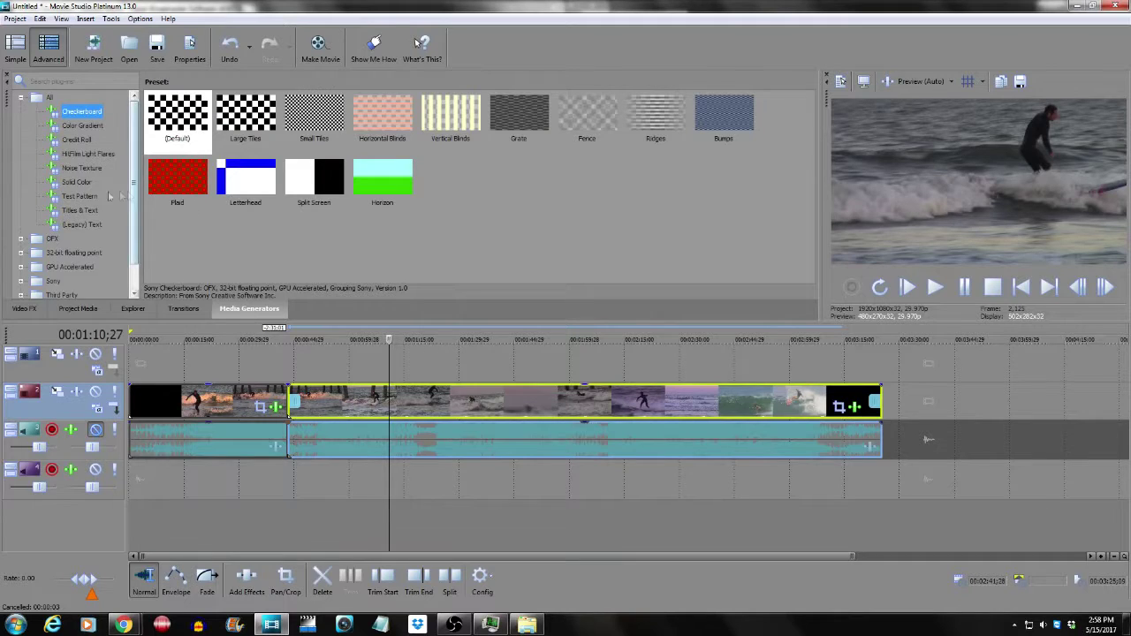
click(87, 212)
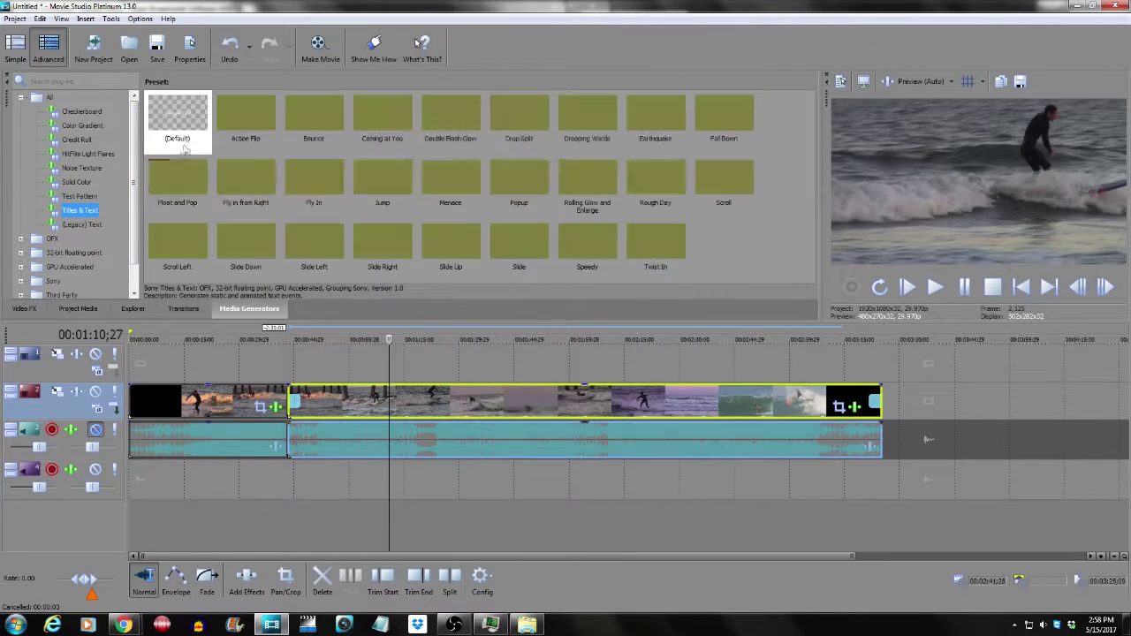
drag(196, 144, 393, 366)
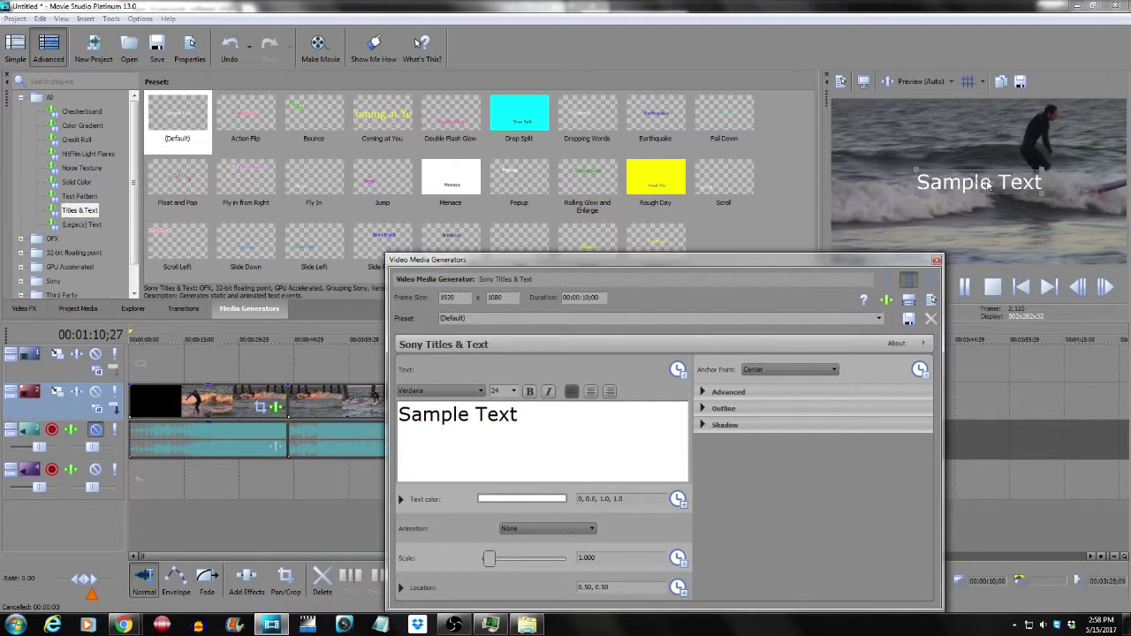
drag(1043, 197, 1098, 273)
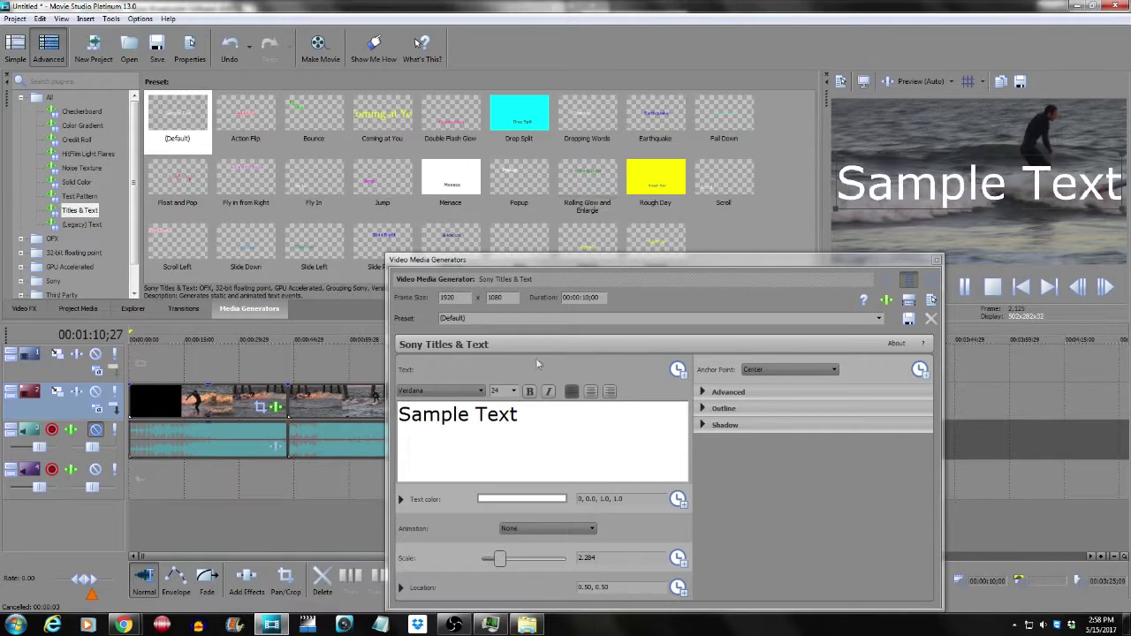
click(556, 429)
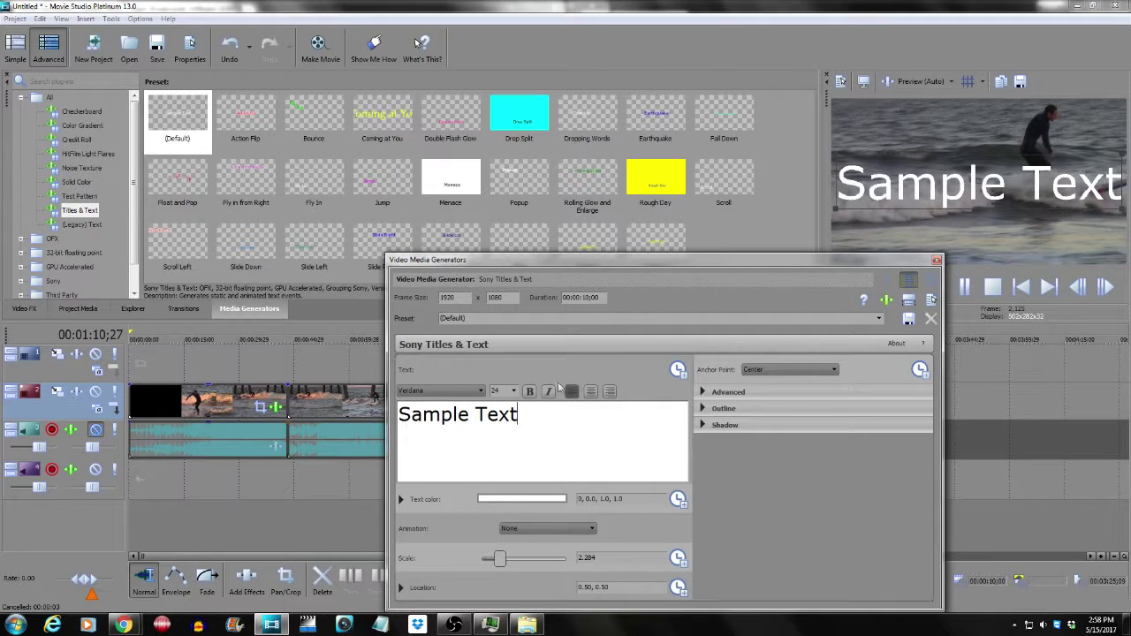
Close the title settings and delete the Sample Text title event from the timeline.
click(937, 259)
click(411, 350)
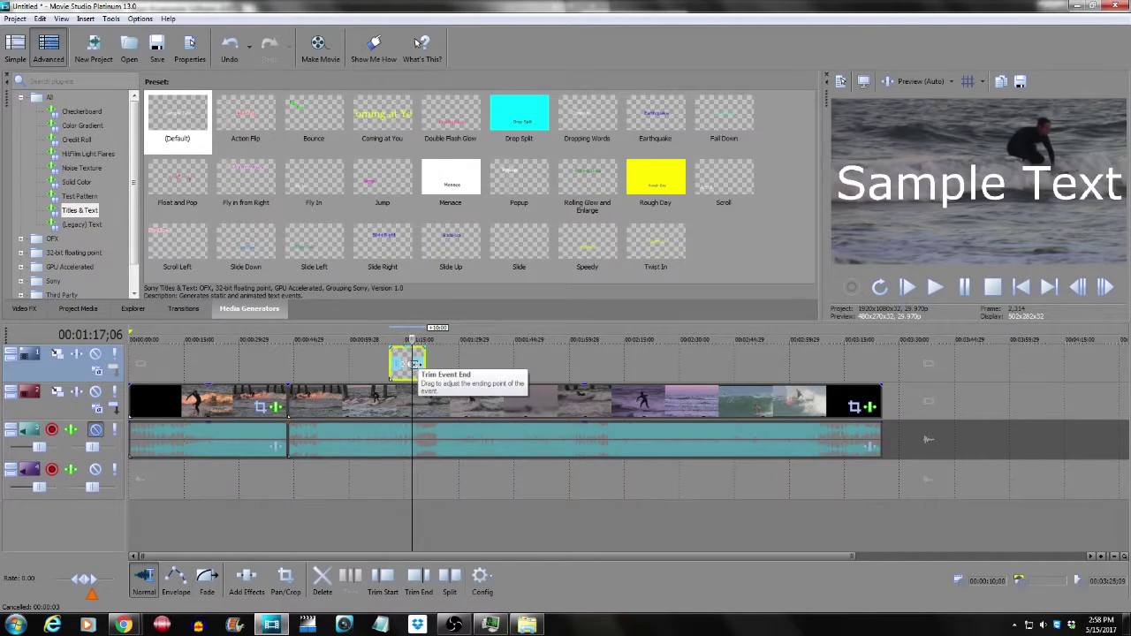
key(Delete)
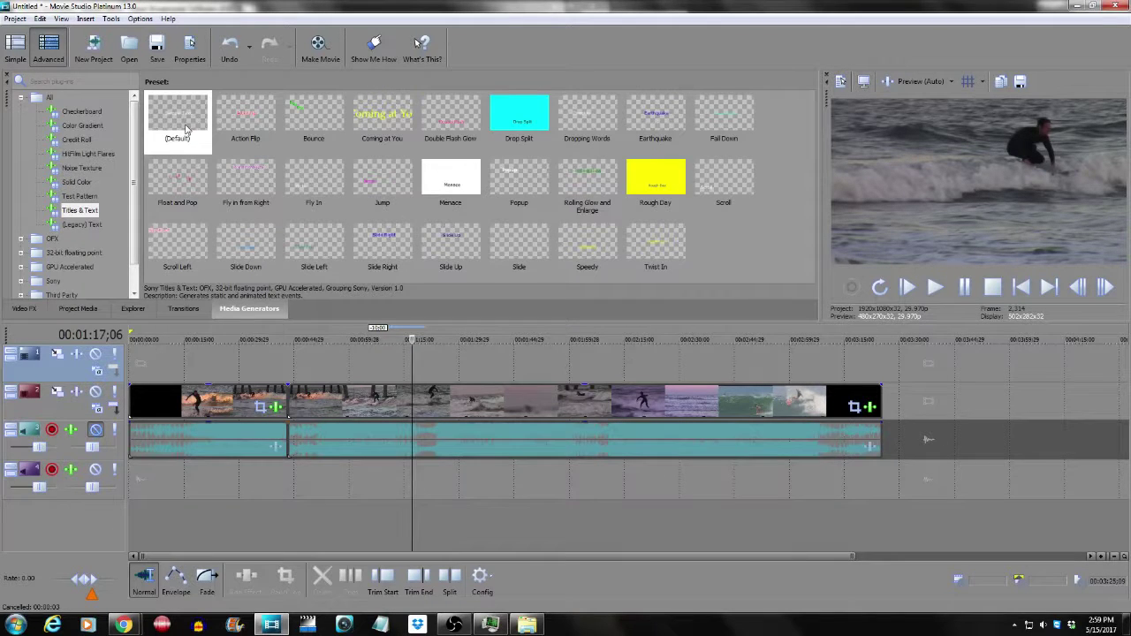
Preview the frame at 00:01:25;11 on the external monitor, and return to the list of video effects.
drag(412, 336, 442, 336)
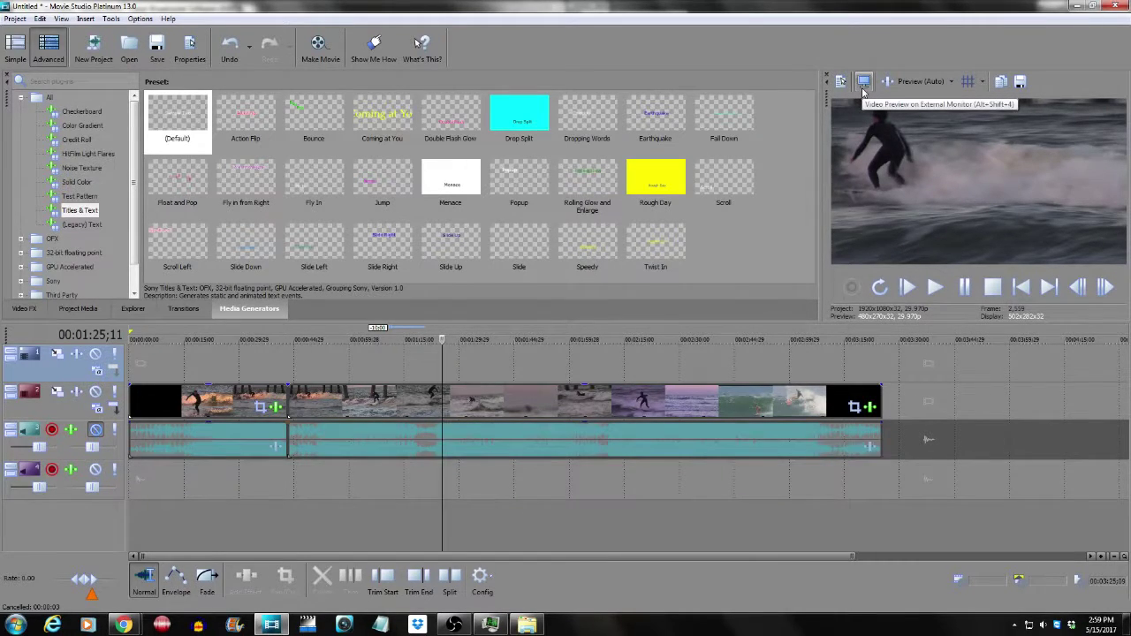
click(863, 88)
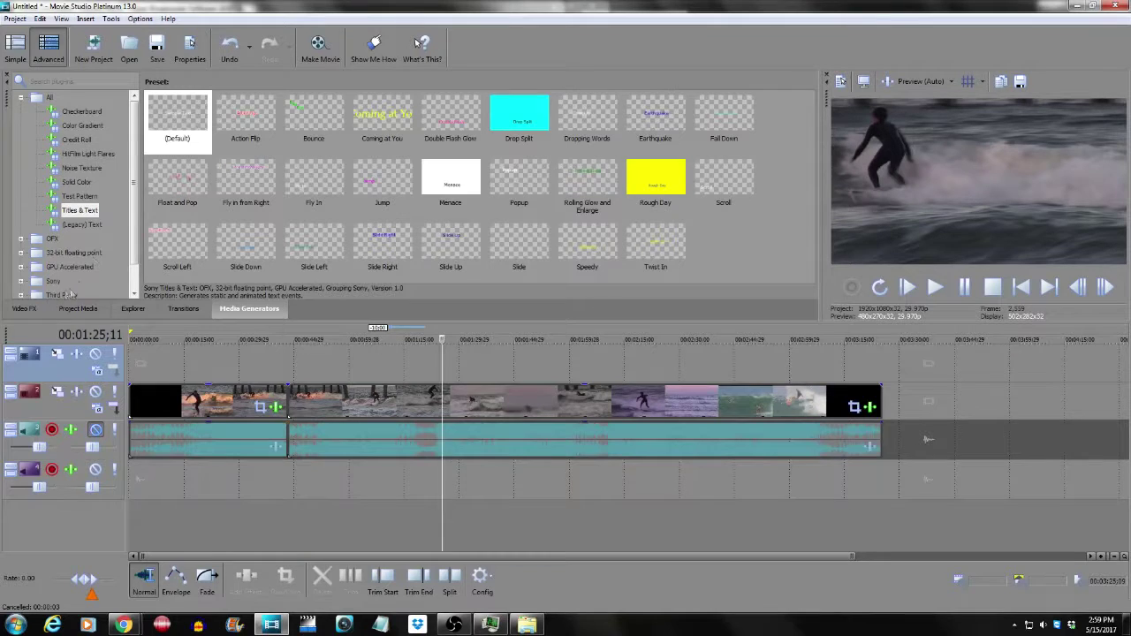
click(30, 309)
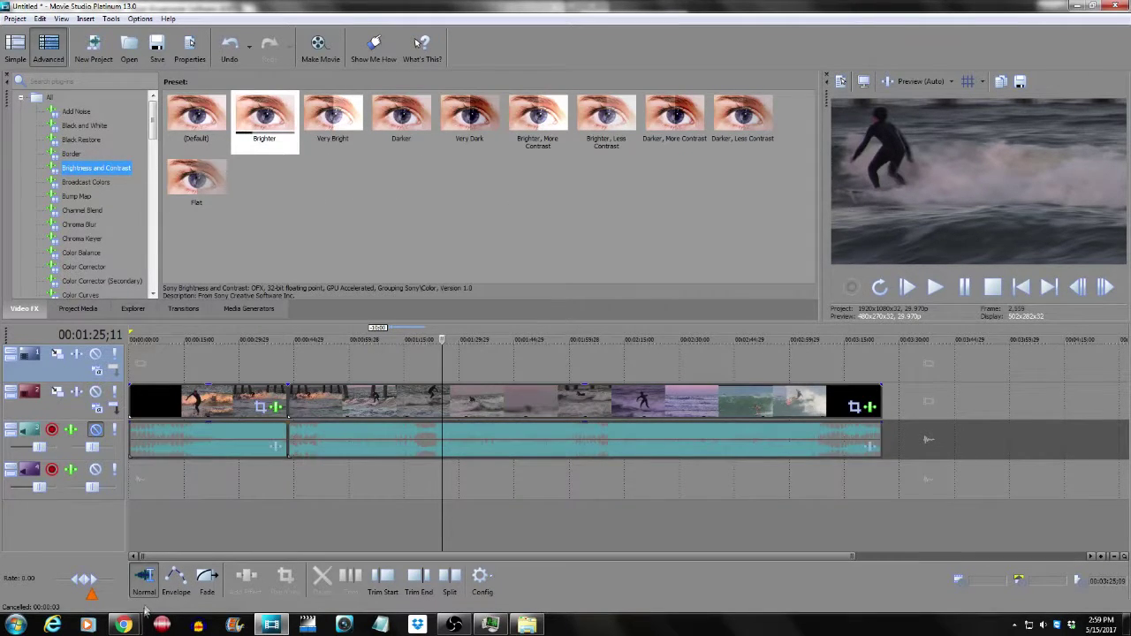
Switch to Chrome and review the price and product details on the Amazon page for Sony Movie Studio 13 Platinum.
mouse_move(128, 619)
click(205, 575)
scroll(460, 361, down, 4)
scroll(460, 367, up, 3)
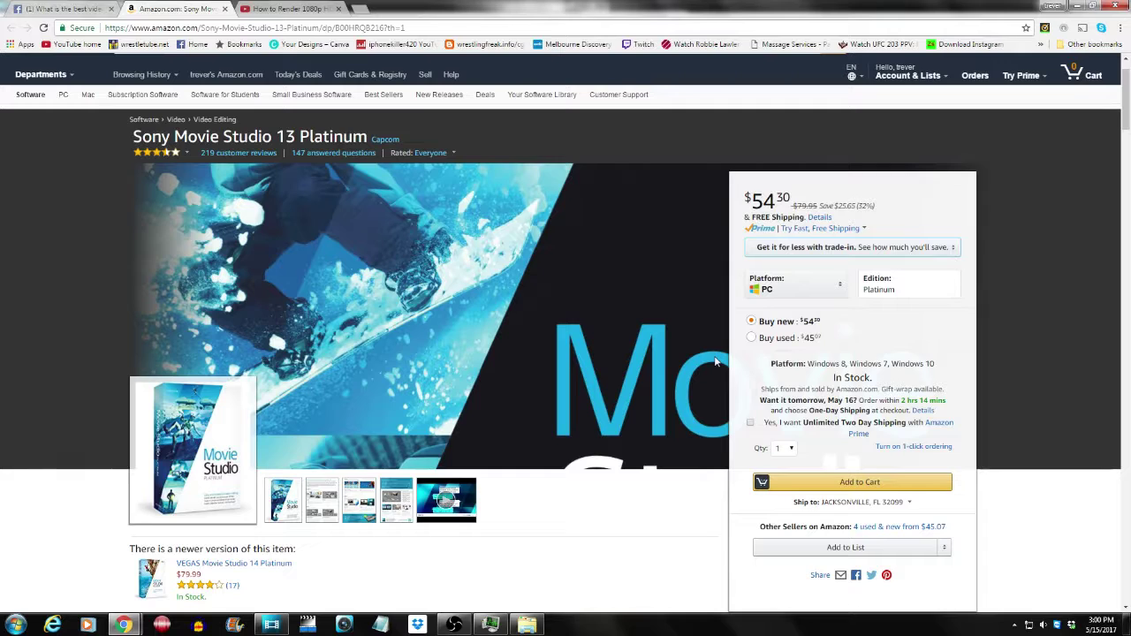
scroll(712, 363, down, 3)
scroll(709, 362, down, 3)
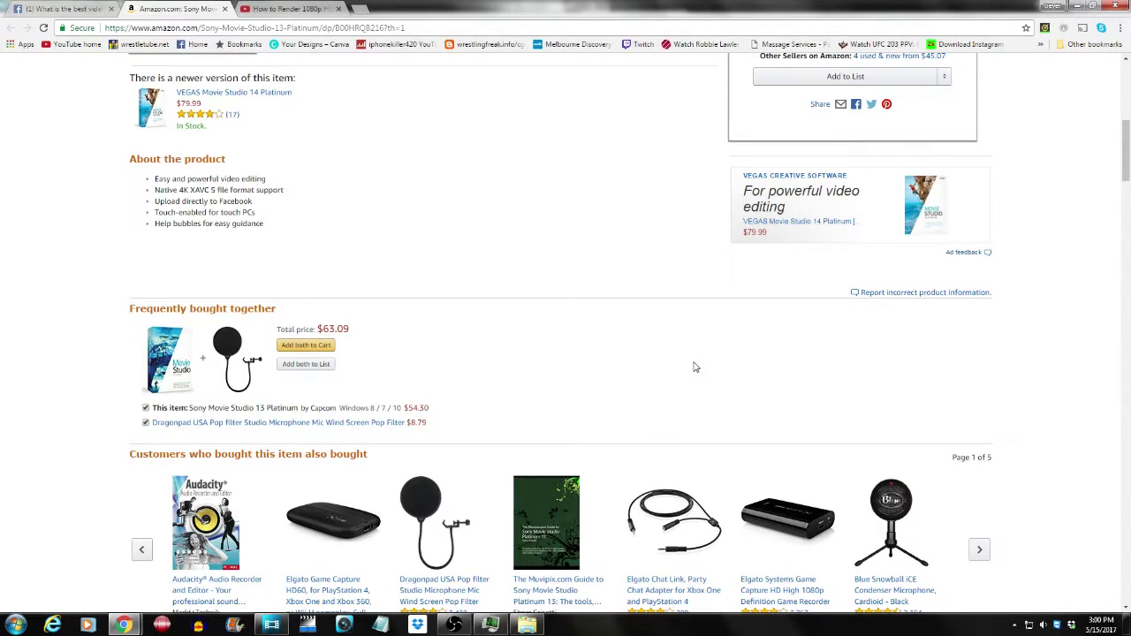
Review the price, buying options and newer-version listing on the Sony Movie Studio 13 Platinum product page.
scroll(695, 367, up, 5)
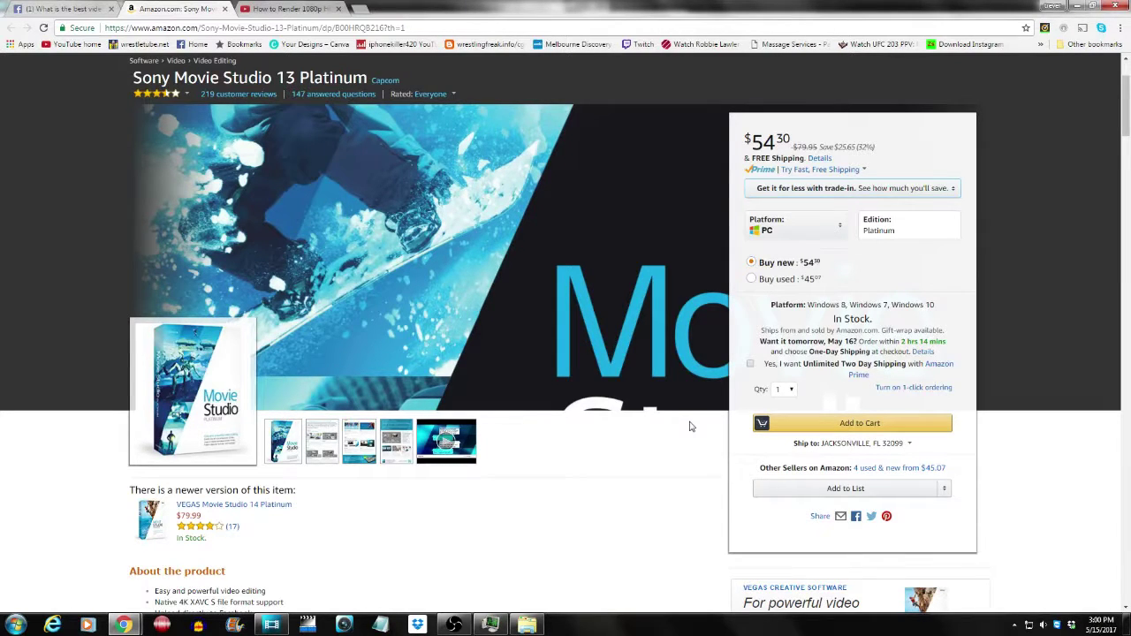
scroll(654, 427, down, 2)
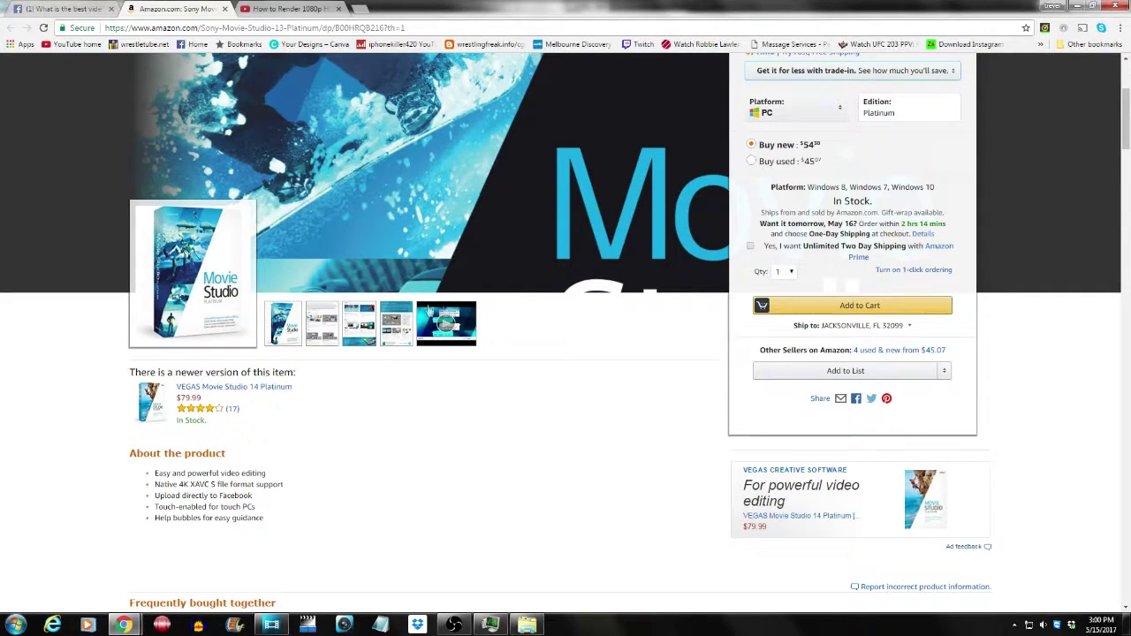
scroll(466, 315, up, 2)
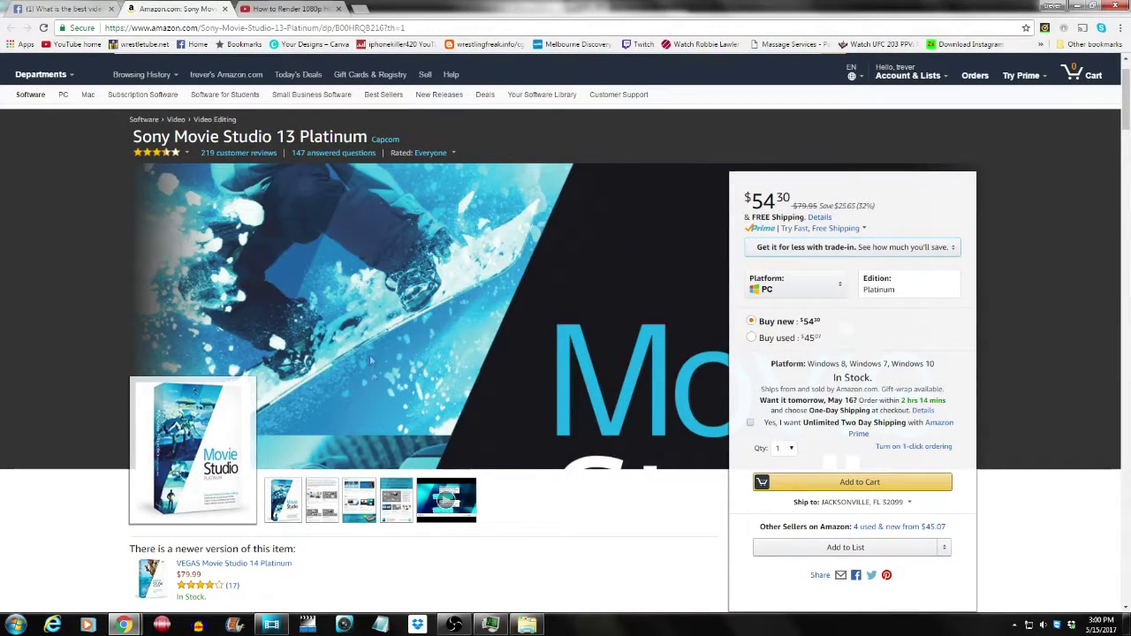
Switch to Movie Studio Platinum and play the project from 00:00:39;18, near the end of the first video clip.
click(271, 625)
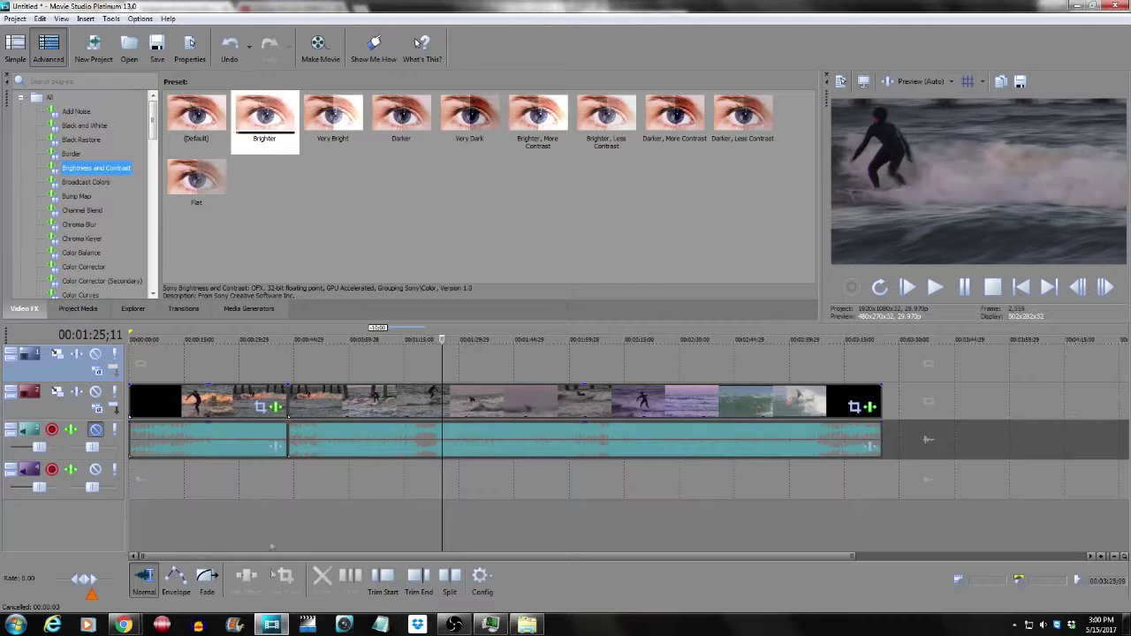
click(273, 392)
click(275, 392)
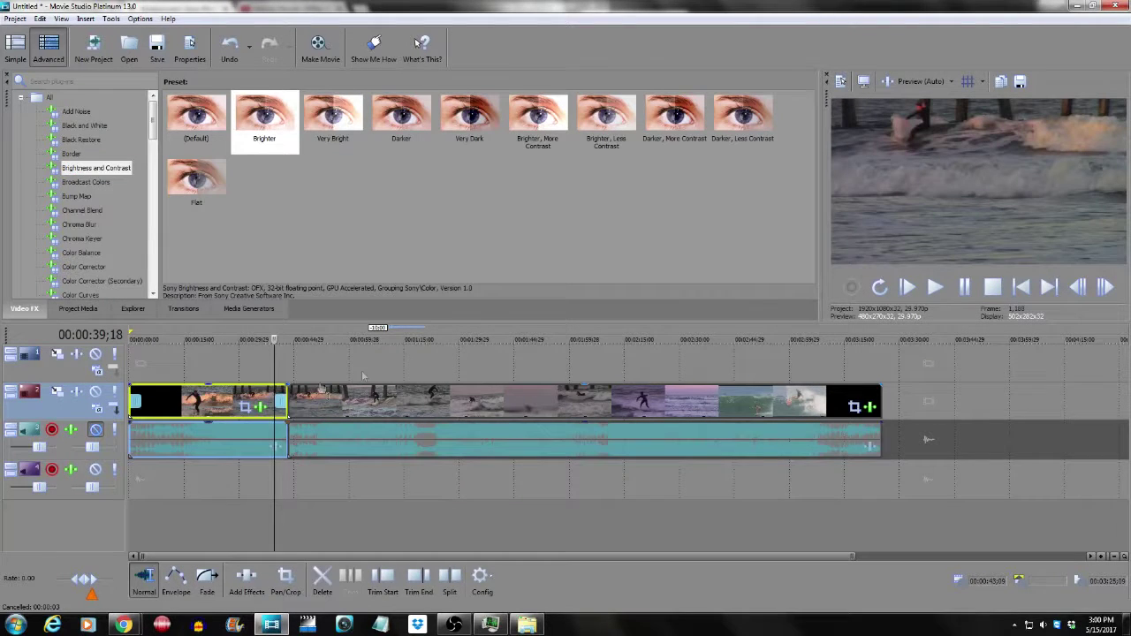
click(947, 289)
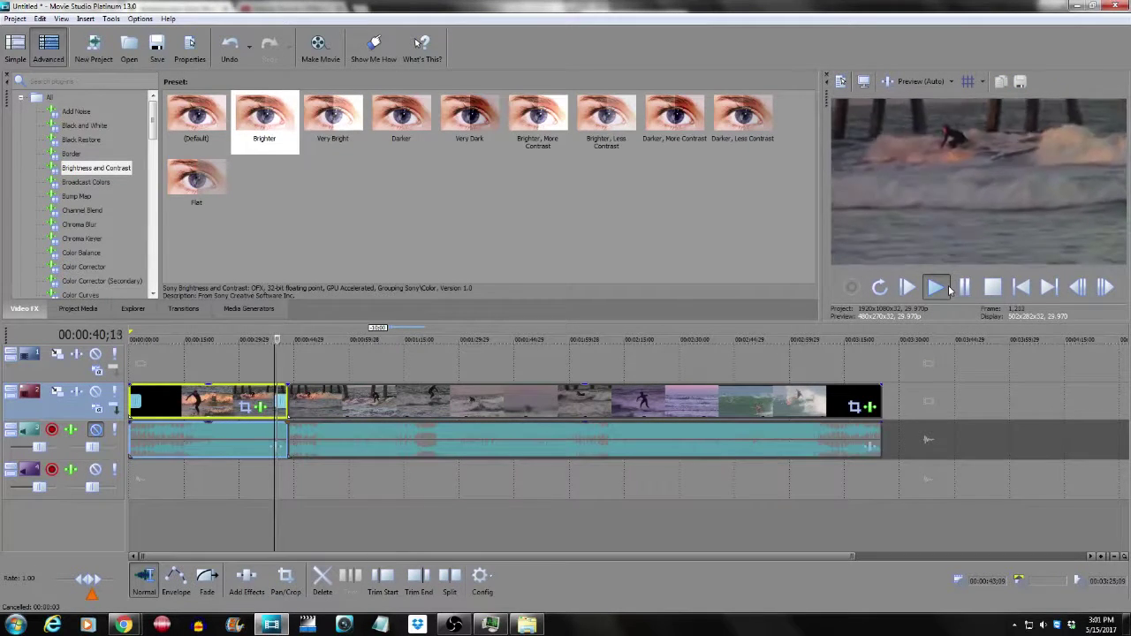